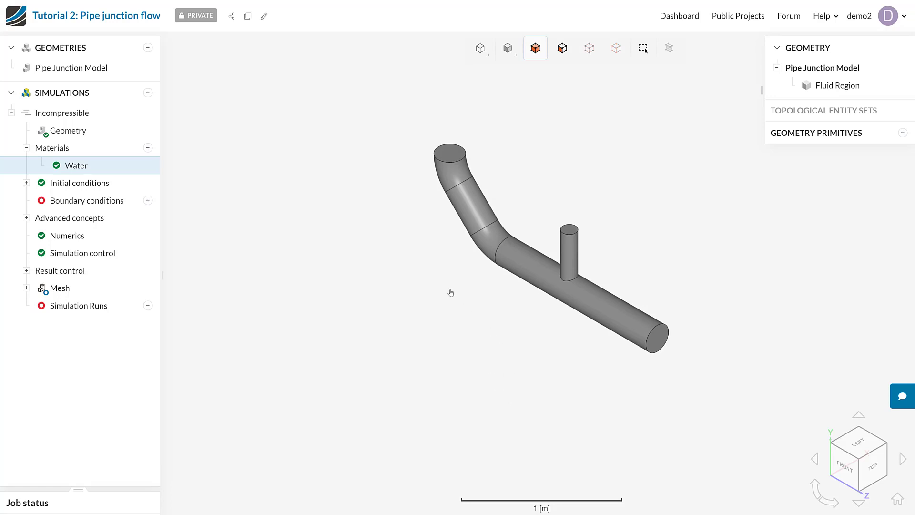
# Try face picking on the pipe ends, ending with the main pipe's outlet face selected.
pyautogui.moveTo(445, 286); pyautogui.dragTo(500, 307)
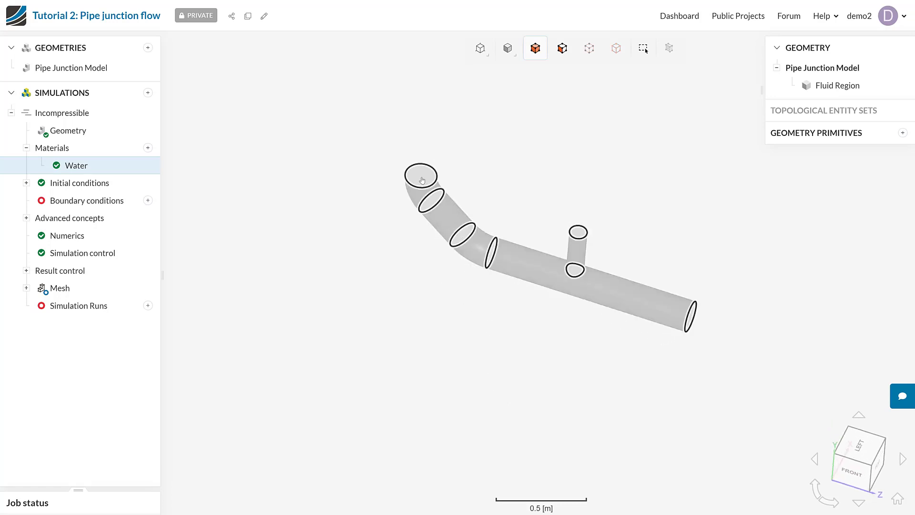
pyautogui.click(561, 53)
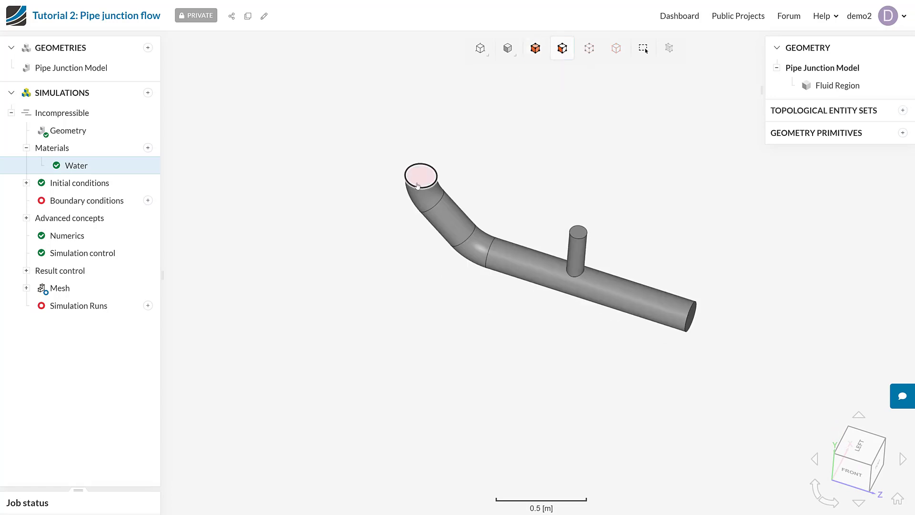
pyautogui.click(420, 175)
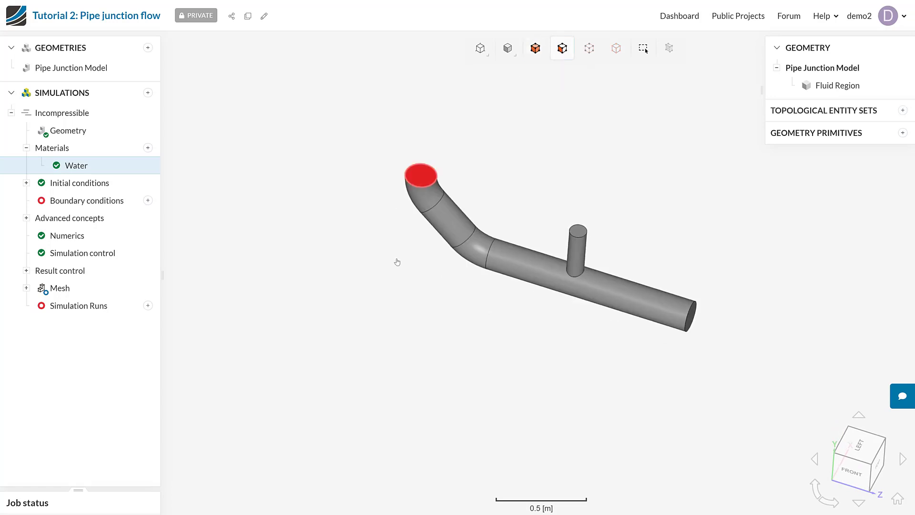
pyautogui.click(577, 231)
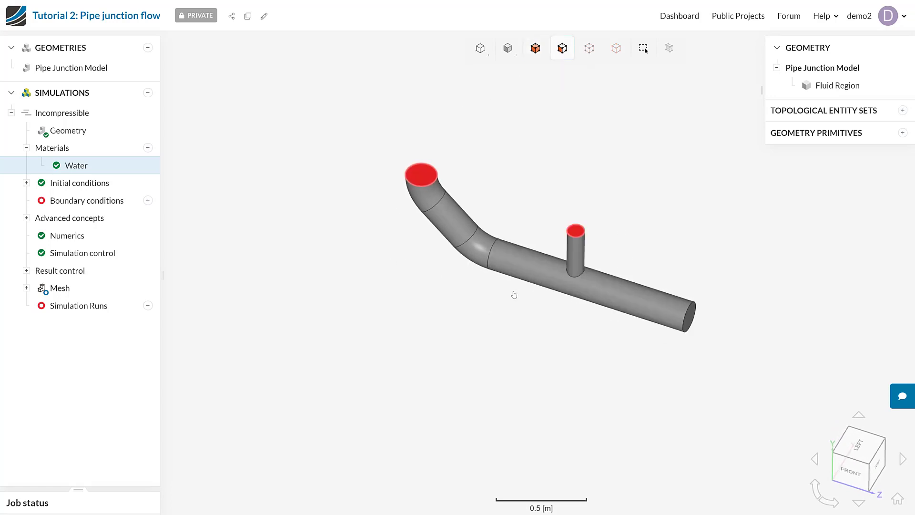
pyautogui.click(426, 172)
pyautogui.click(575, 231)
pyautogui.click(687, 322)
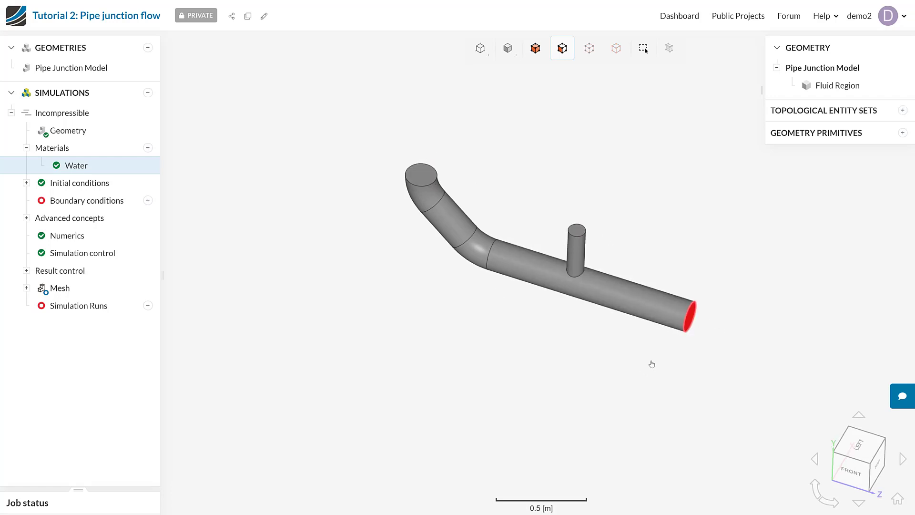
pyautogui.moveTo(650, 364); pyautogui.dragTo(608, 347)
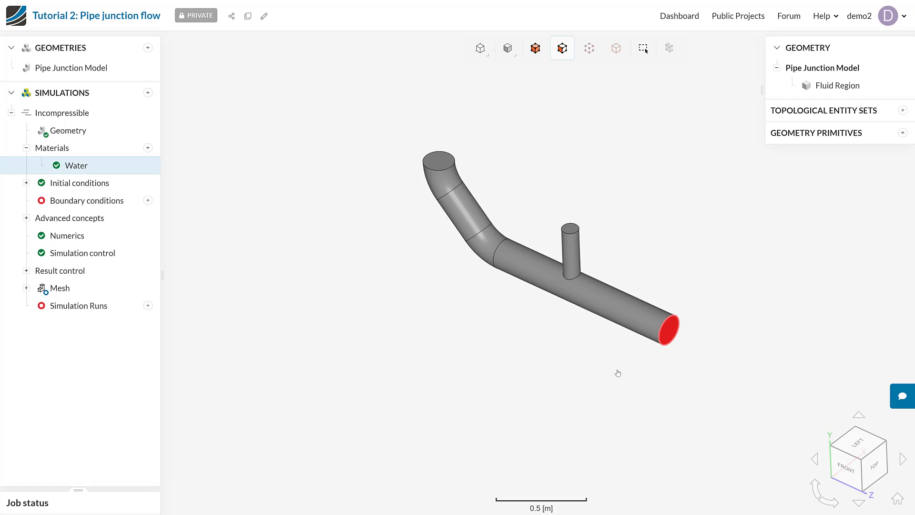
pyautogui.moveTo(672, 393); pyautogui.dragTo(656, 388)
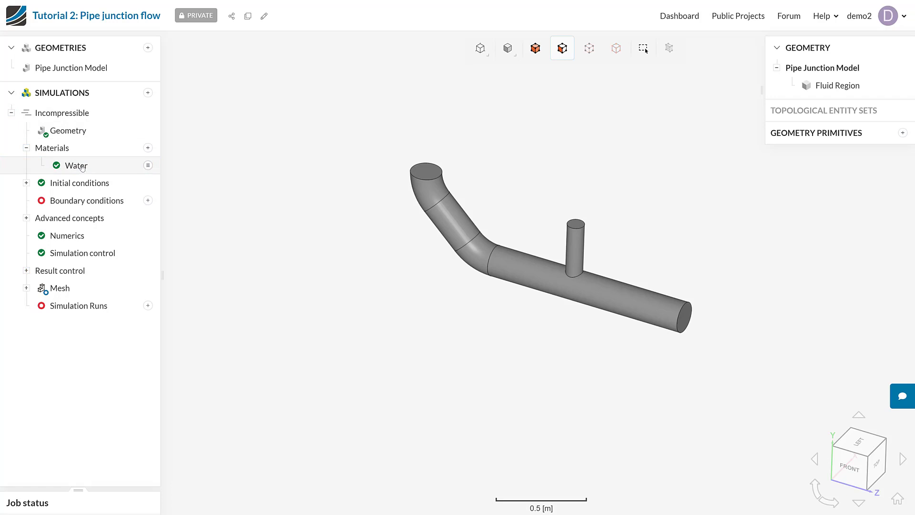
# Select the Water material, then add a Velocity inlet boundary condition.
pyautogui.click(82, 166)
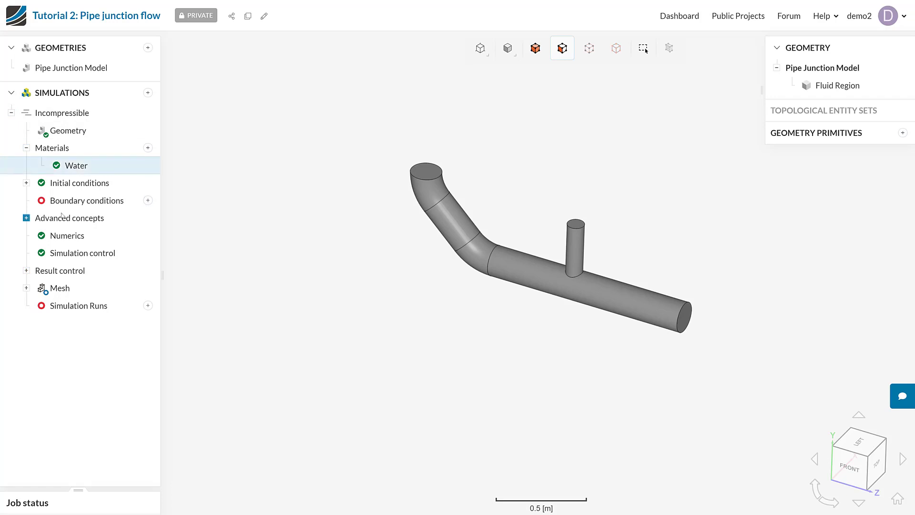
pyautogui.click(147, 201)
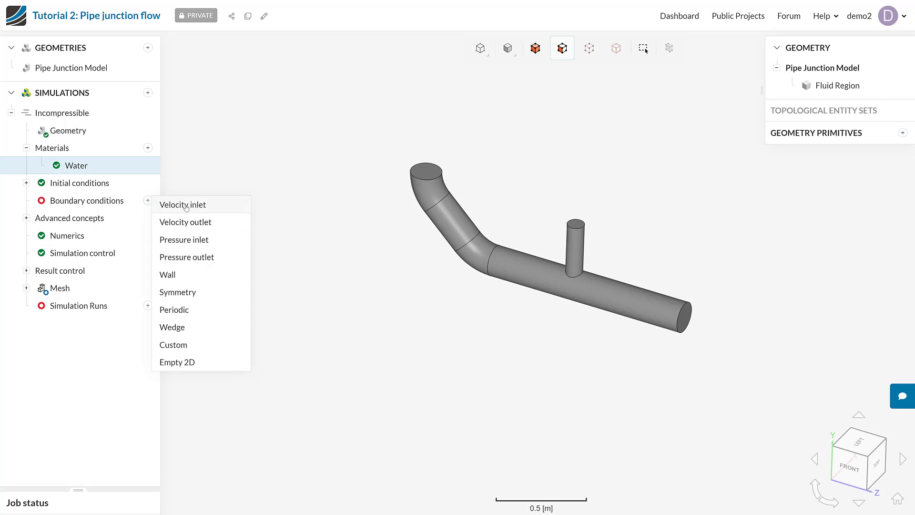
pyautogui.click(201, 212)
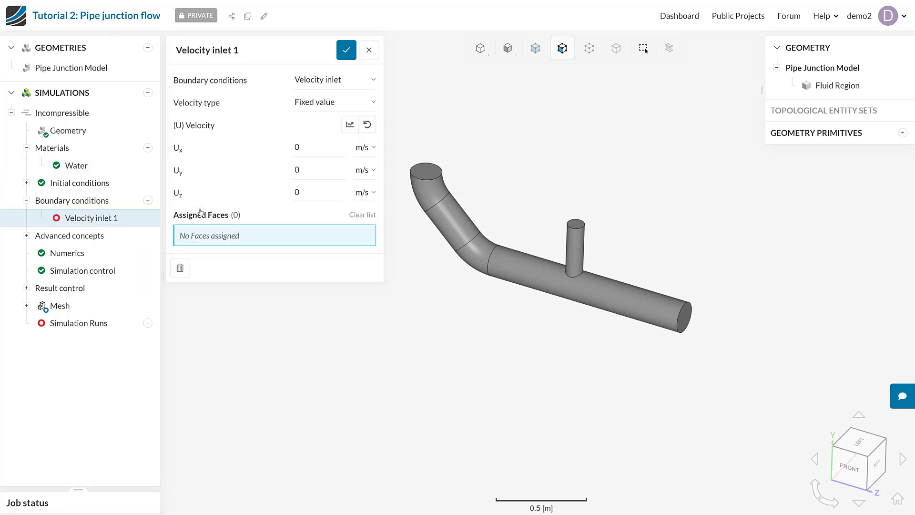
pyautogui.moveTo(427, 327); pyautogui.dragTo(491, 383)
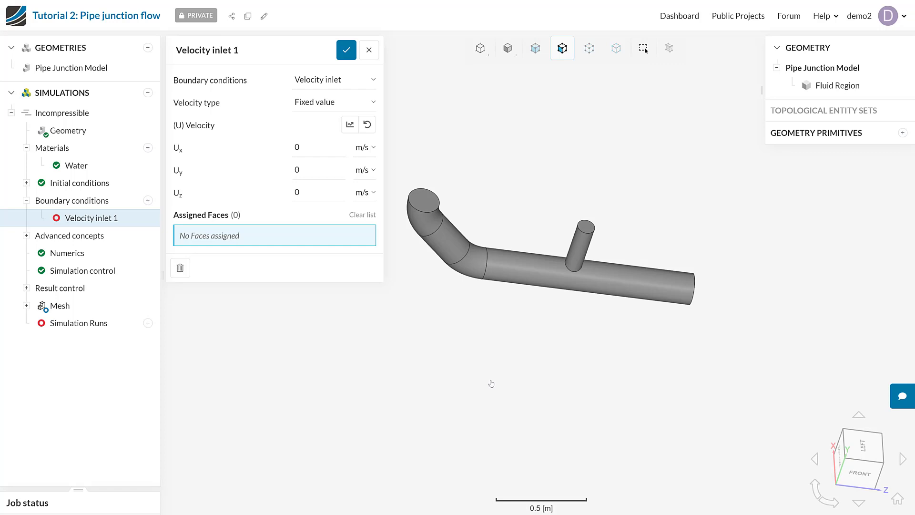
# Assign the upper pipe end and side pipe top faces, then set Uy to -0.5 m/s.
pyautogui.click(423, 201)
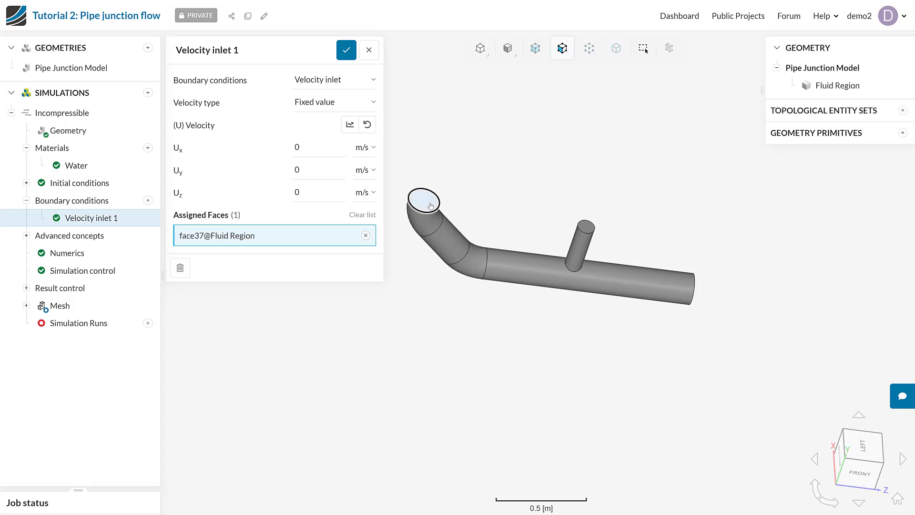
pyautogui.click(590, 228)
pyautogui.moveTo(554, 355); pyautogui.dragTo(474, 308)
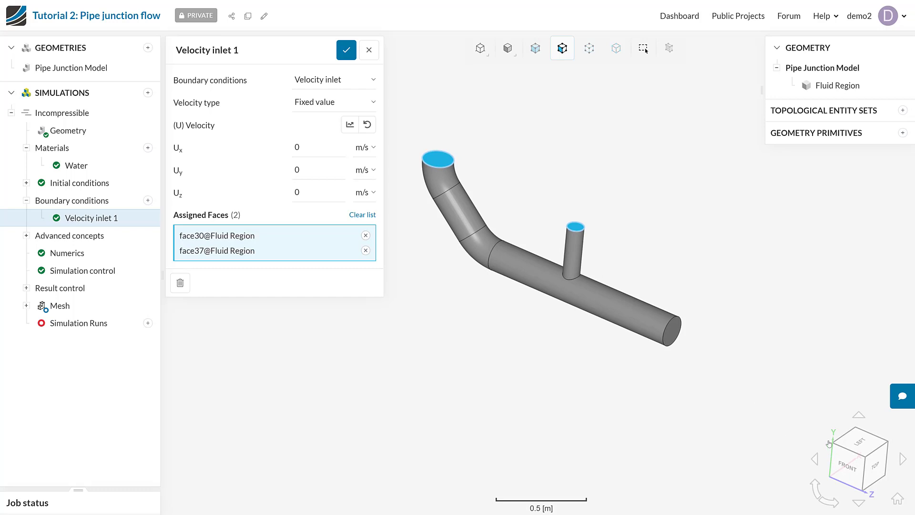
pyautogui.click(841, 463)
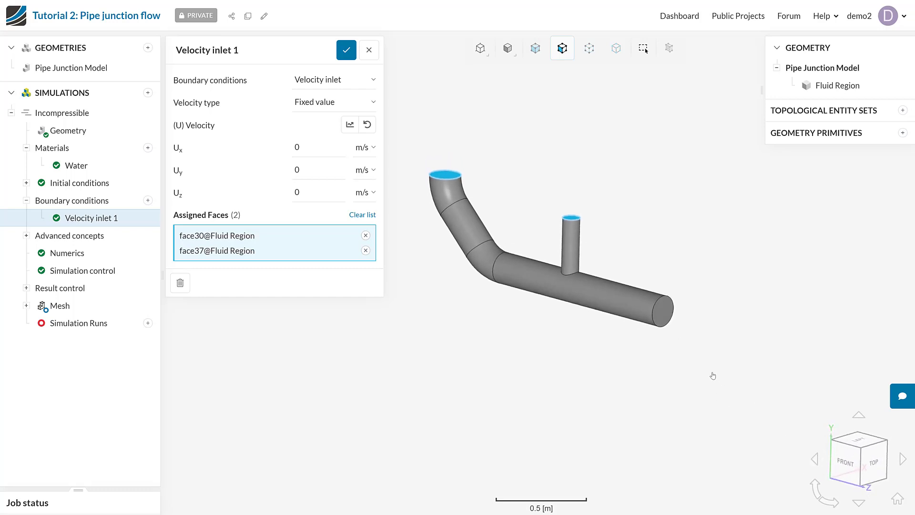
pyautogui.doubleClick(323, 174)
pyautogui.write('-0.5')
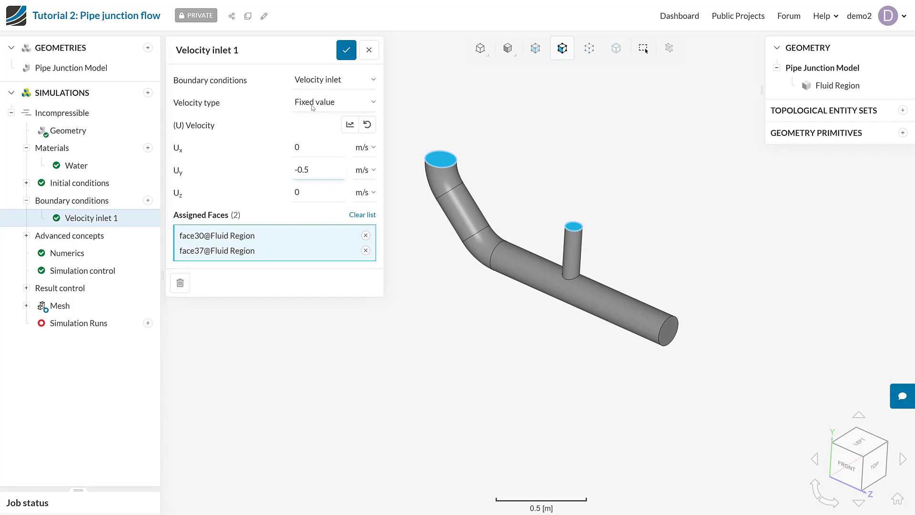
# Switch Velocity inlet 1's velocity type to Flow rate with Volumetric flow.
pyautogui.click(313, 103)
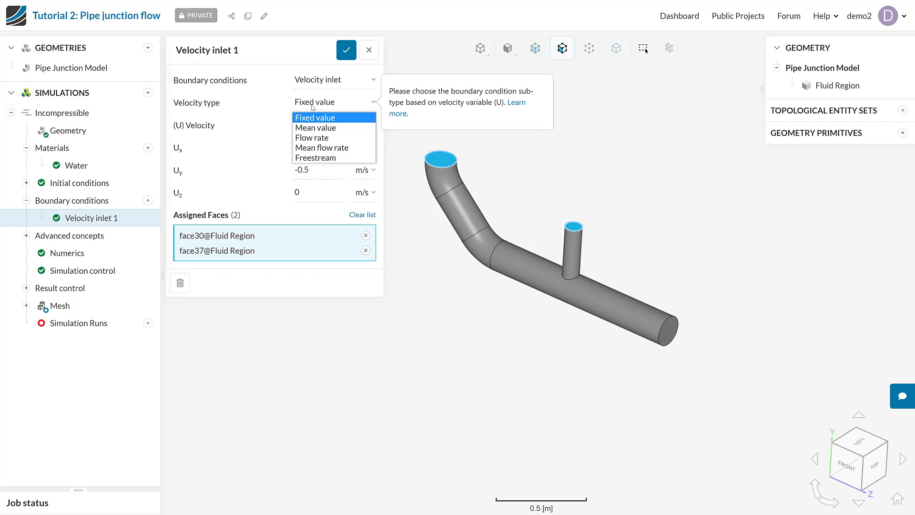
pyautogui.click(324, 140)
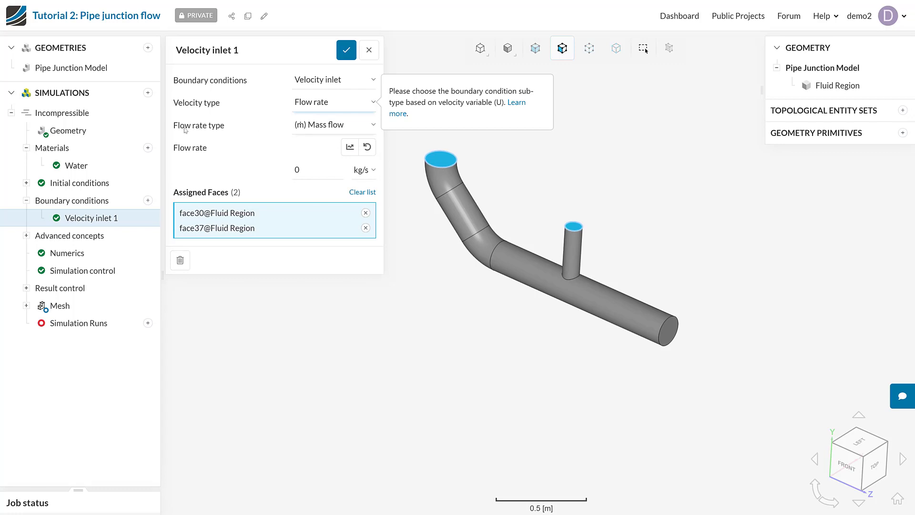
pyautogui.click(313, 125)
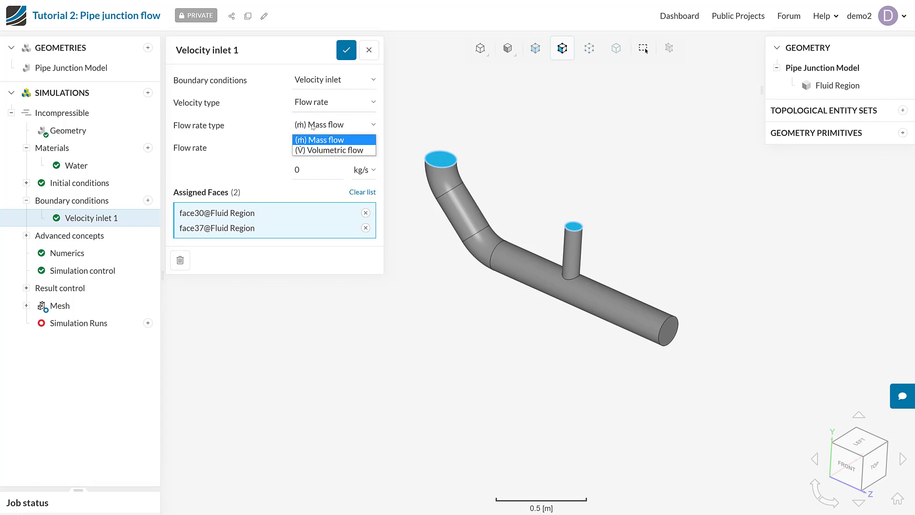
pyautogui.click(324, 151)
pyautogui.click(327, 127)
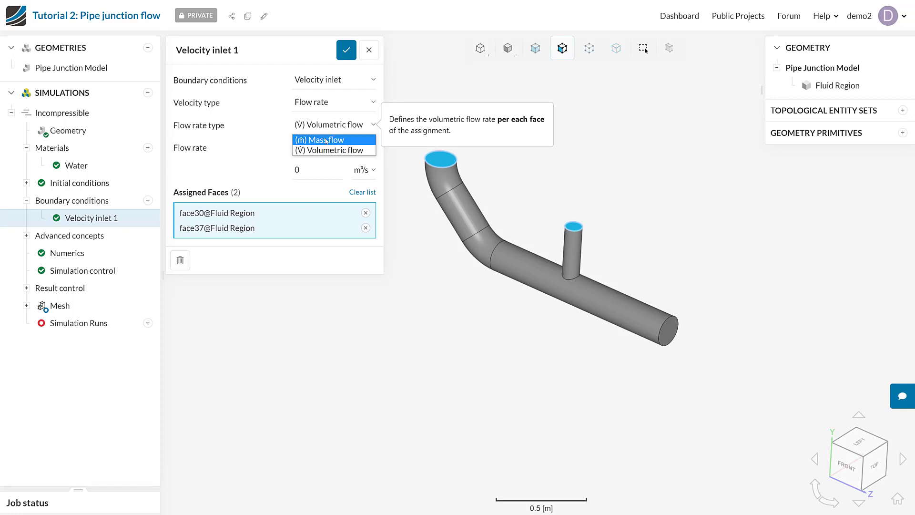
pyautogui.click(323, 151)
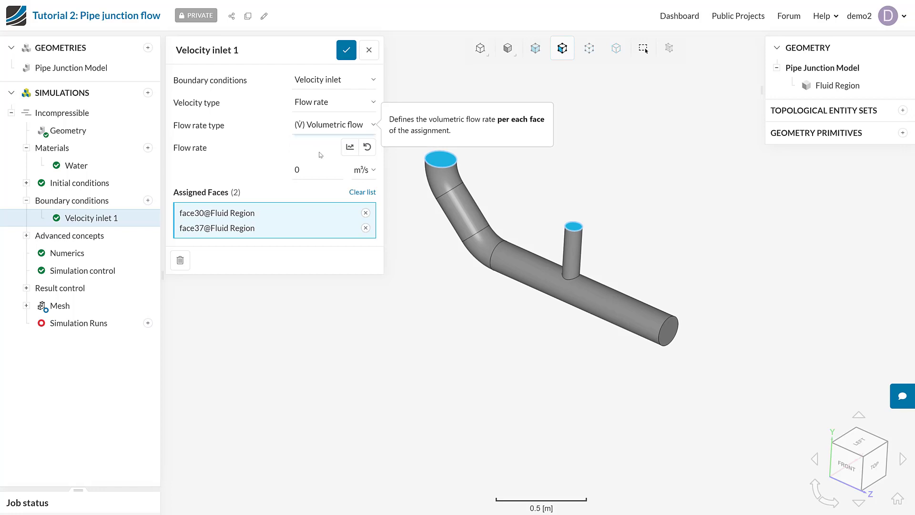
# Enter a volumetric flow rate of 1 m³/s and close the Velocity inlet 1 settings.
pyautogui.click(327, 172)
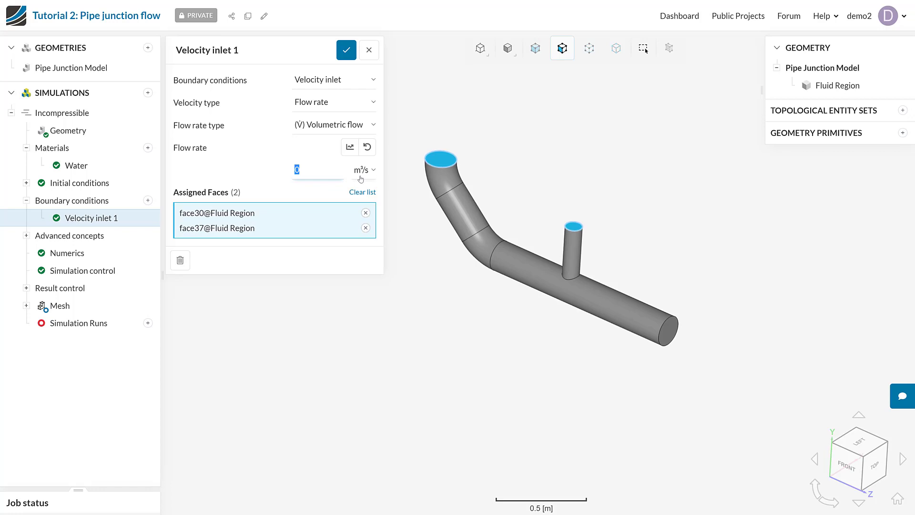
pyautogui.write('1')
pyautogui.moveTo(456, 281); pyautogui.dragTo(381, 205)
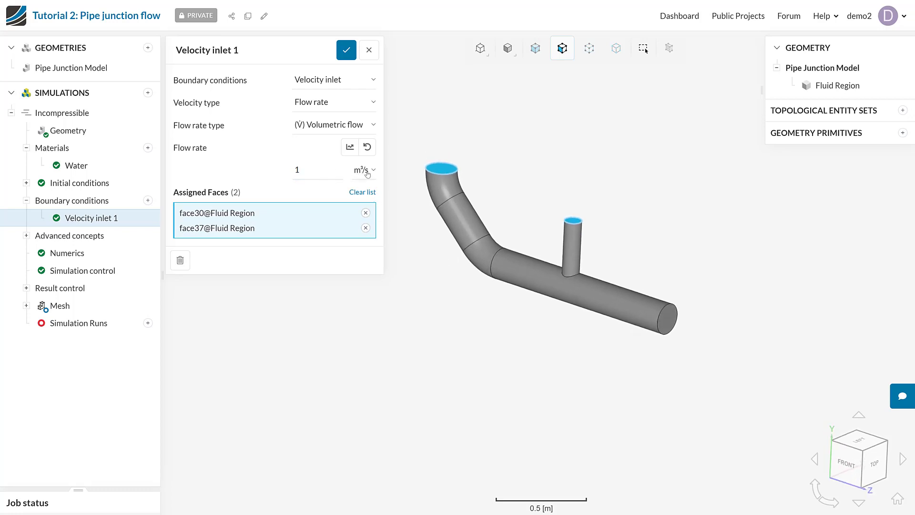
pyautogui.moveTo(429, 214)
pyautogui.mouseDown()
pyautogui.moveTo(433, 198)
pyautogui.moveTo(435, 221)
pyautogui.mouseUp()
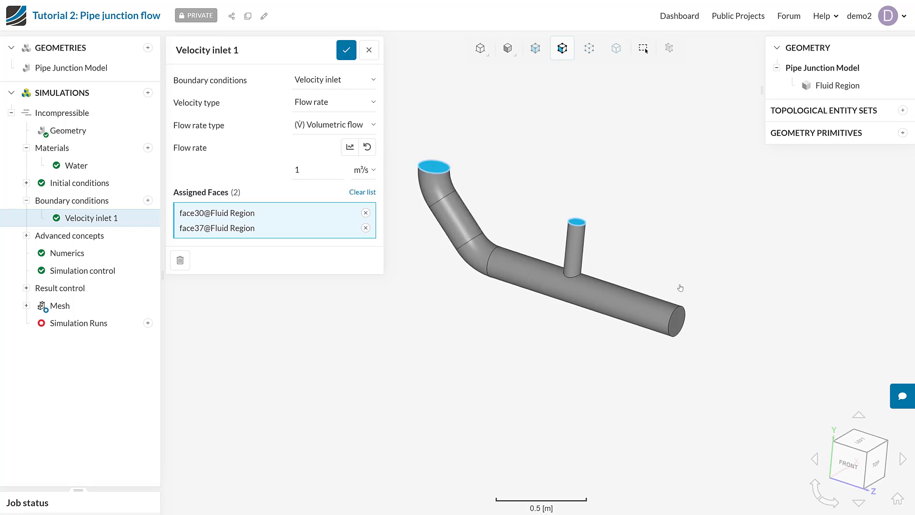
pyautogui.moveTo(525, 352); pyautogui.dragTo(529, 381)
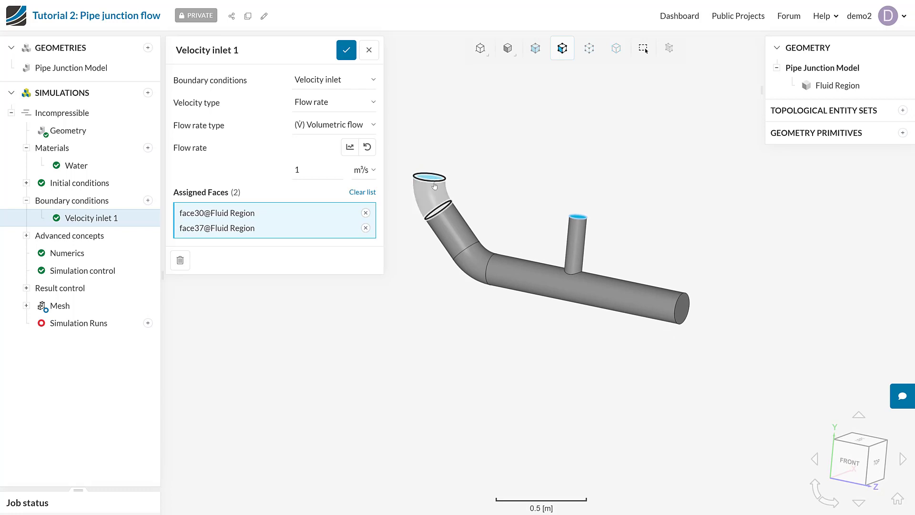
pyautogui.moveTo(538, 178); pyautogui.dragTo(525, 202)
pyautogui.press('Escape')
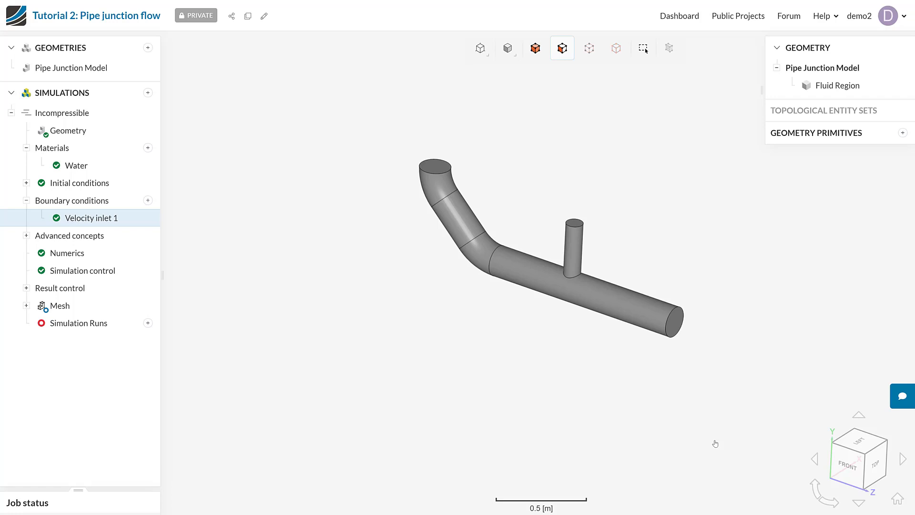
pyautogui.click(439, 165)
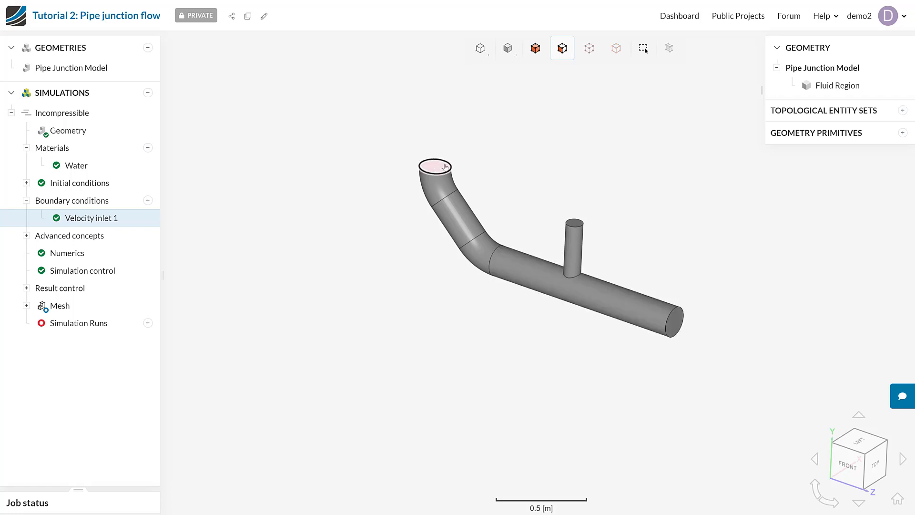
pyautogui.click(575, 224)
pyautogui.moveTo(517, 197); pyautogui.dragTo(519, 203)
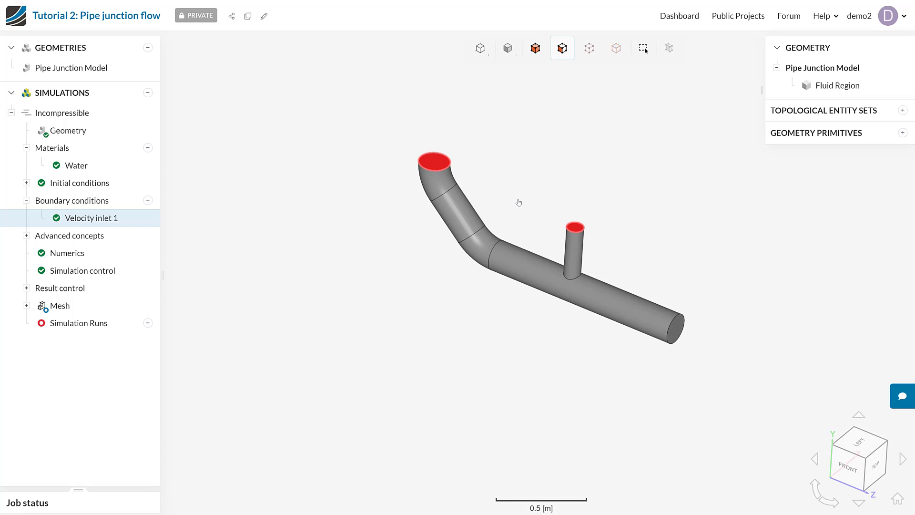
pyautogui.click(578, 229)
pyautogui.click(578, 230)
pyautogui.click(573, 227)
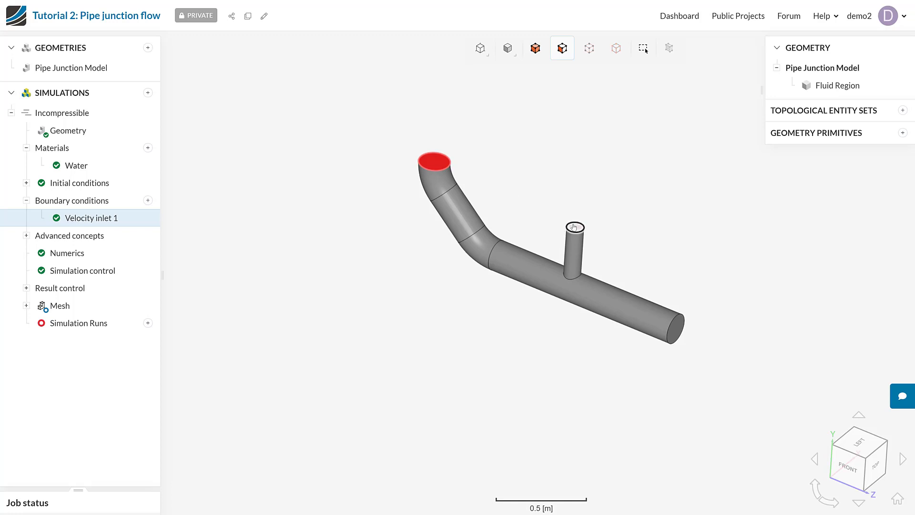
pyautogui.click(436, 166)
pyautogui.click(674, 334)
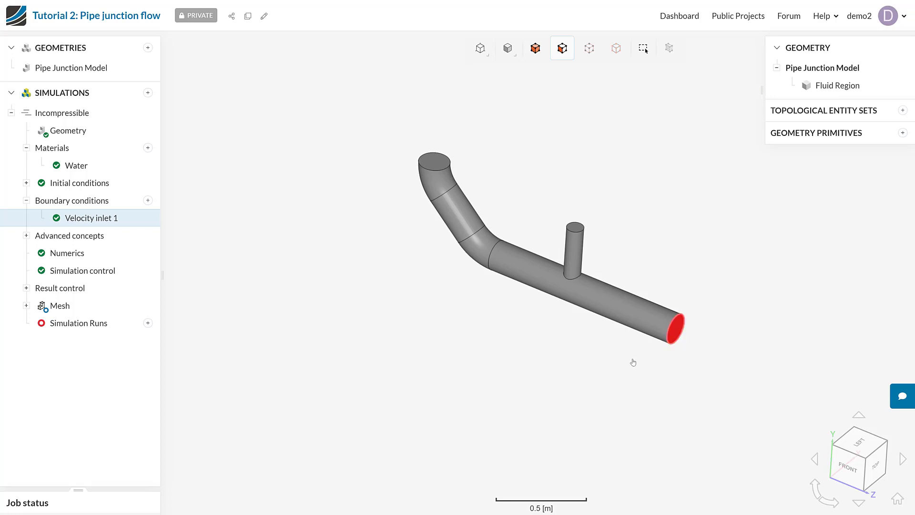
pyautogui.click(675, 329)
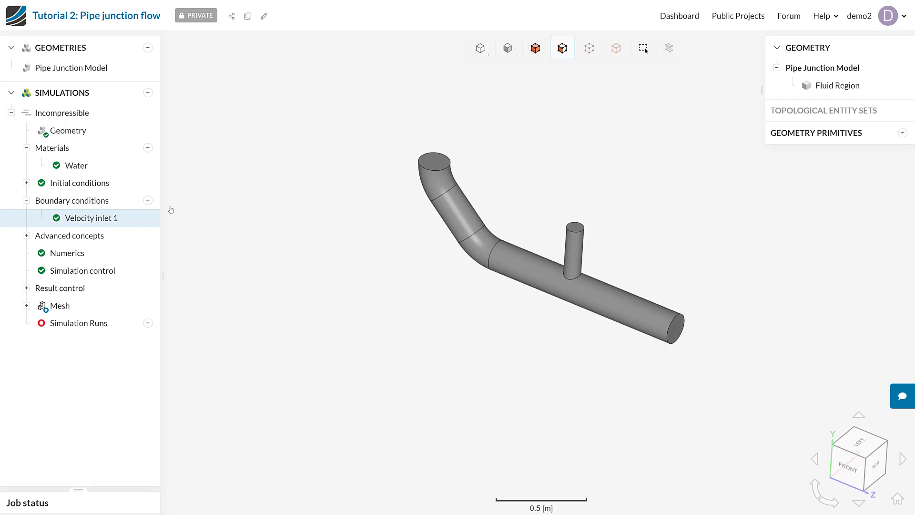
# Add a Pressure outlet at 0 Pa and assign the main pipe's far end face.
pyautogui.click(148, 200)
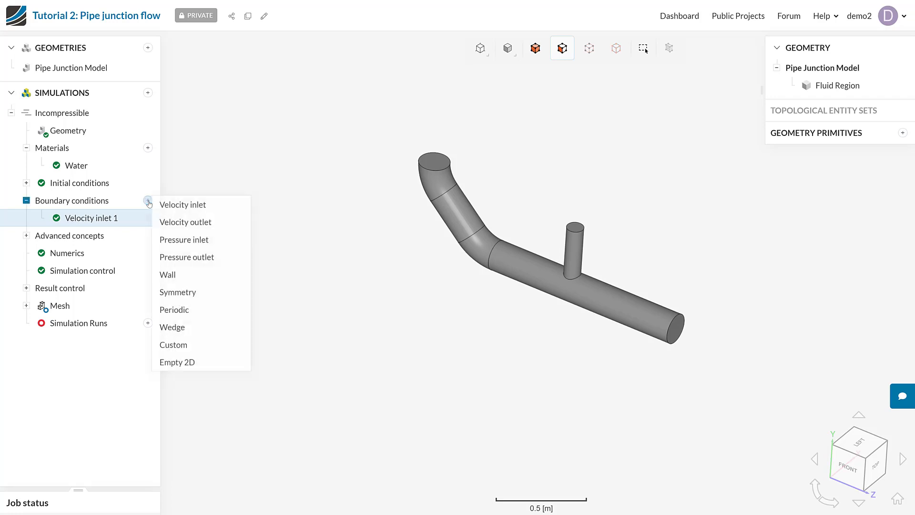
pyautogui.click(203, 260)
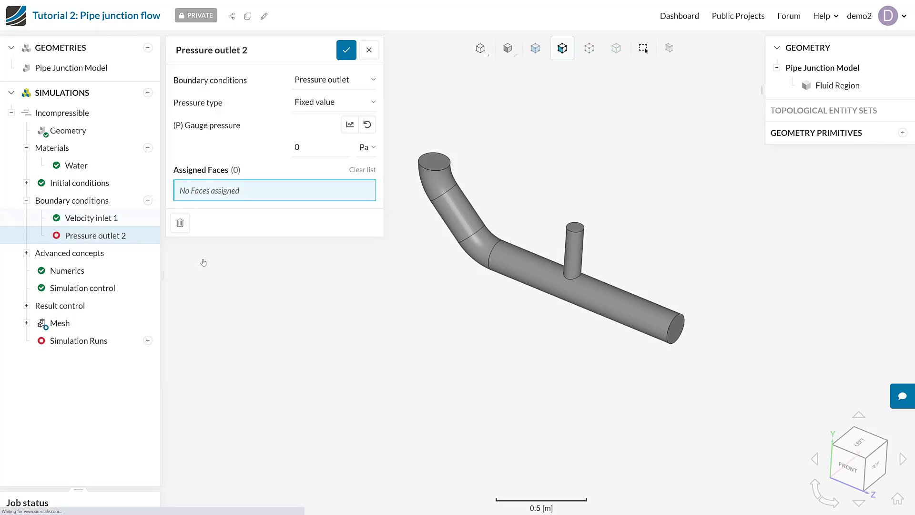
pyautogui.click(679, 336)
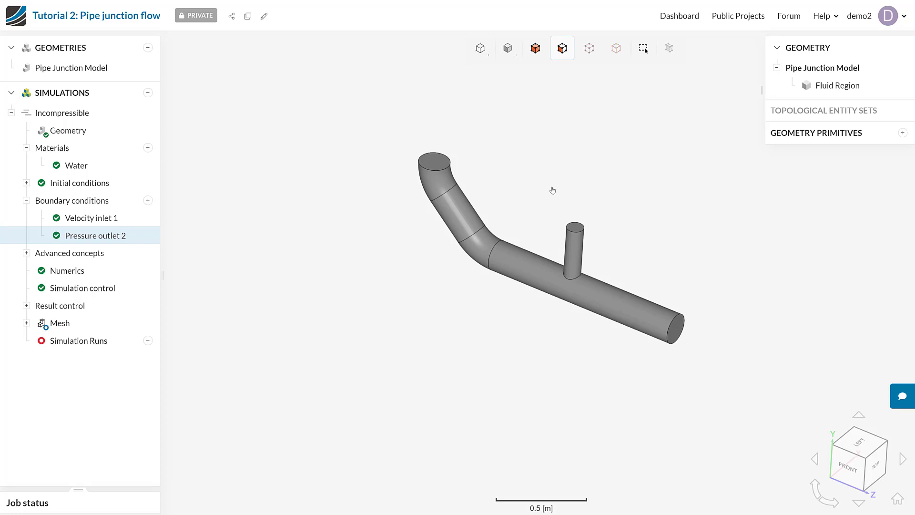
pyautogui.click(681, 330)
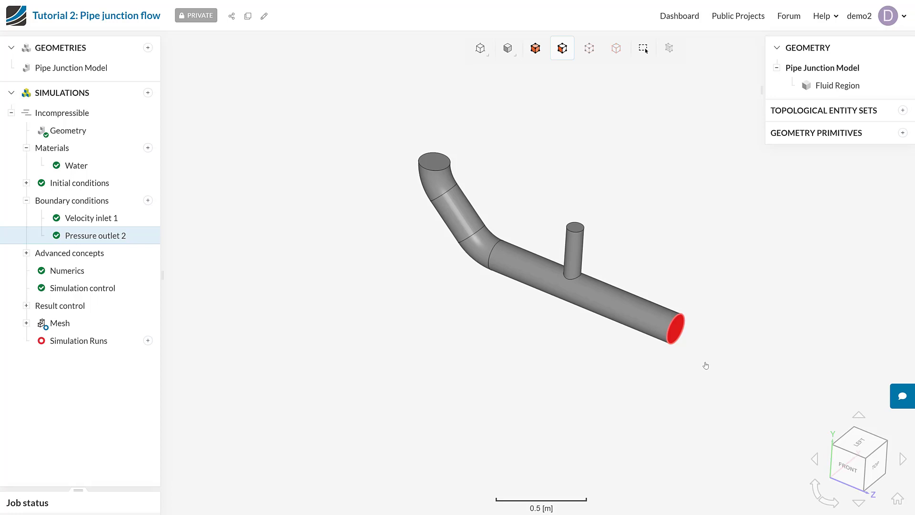
pyautogui.click(667, 372)
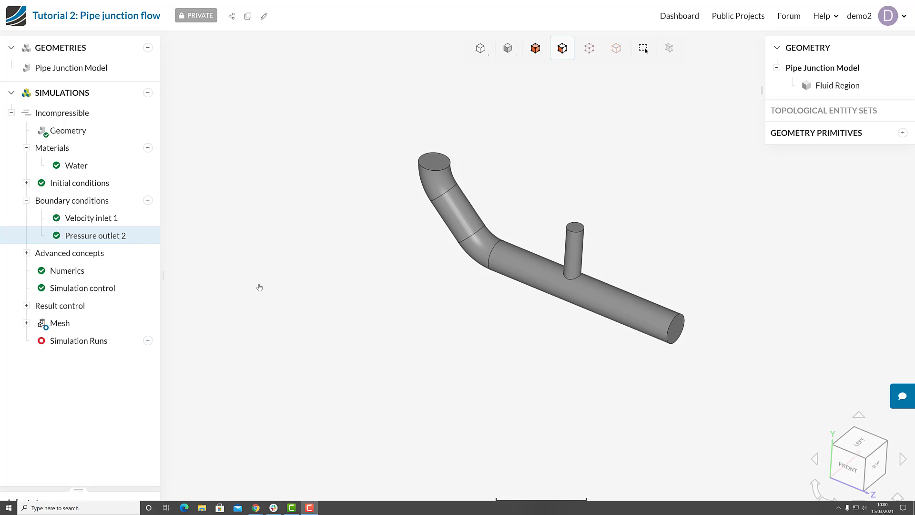
# Add a Wall boundary condition, keeping No-slip velocity with wall function.
pyautogui.click(148, 201)
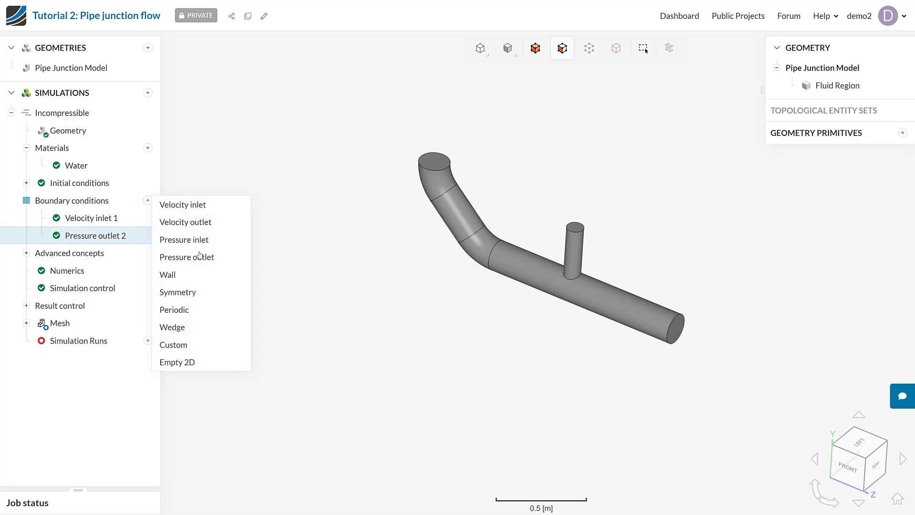
pyautogui.click(183, 278)
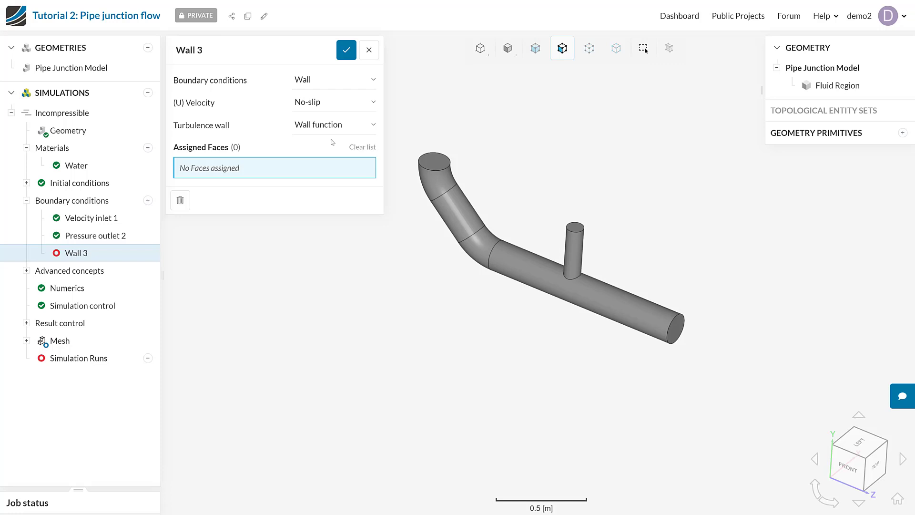
# Pick the five pipe wall sections, then clear the wall's face list.
pyautogui.click(431, 188)
pyautogui.click(460, 214)
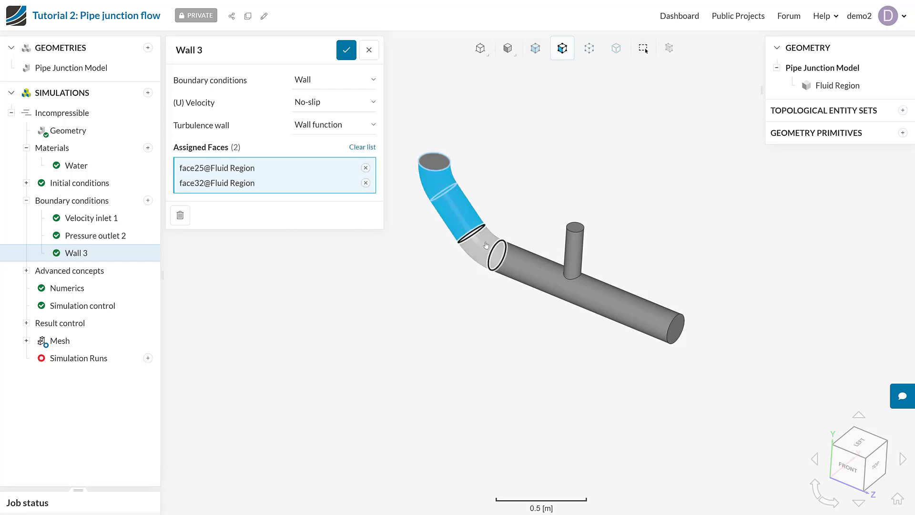
pyautogui.click(486, 246)
pyautogui.click(548, 281)
pyautogui.click(575, 250)
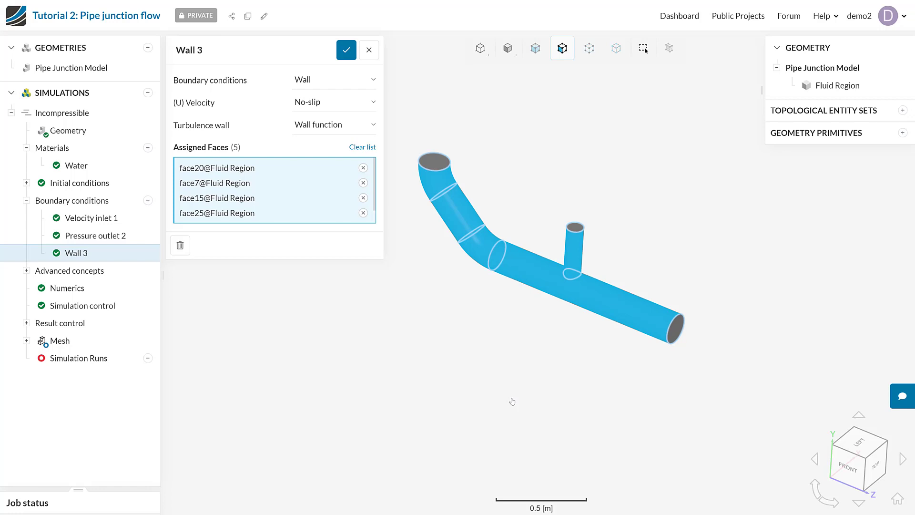
pyautogui.click(367, 148)
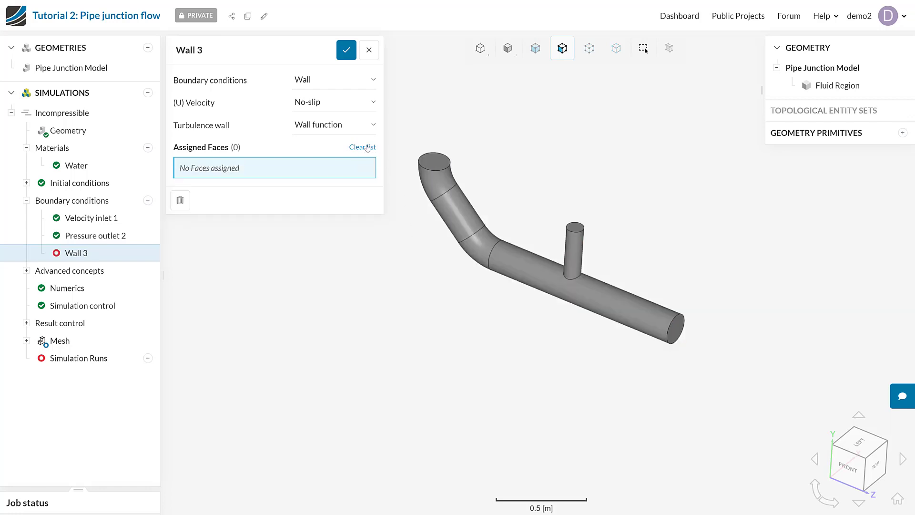
# Select the three end caps and invert the visible assignment to cover the wall faces.
pyautogui.click(434, 157)
pyautogui.click(575, 227)
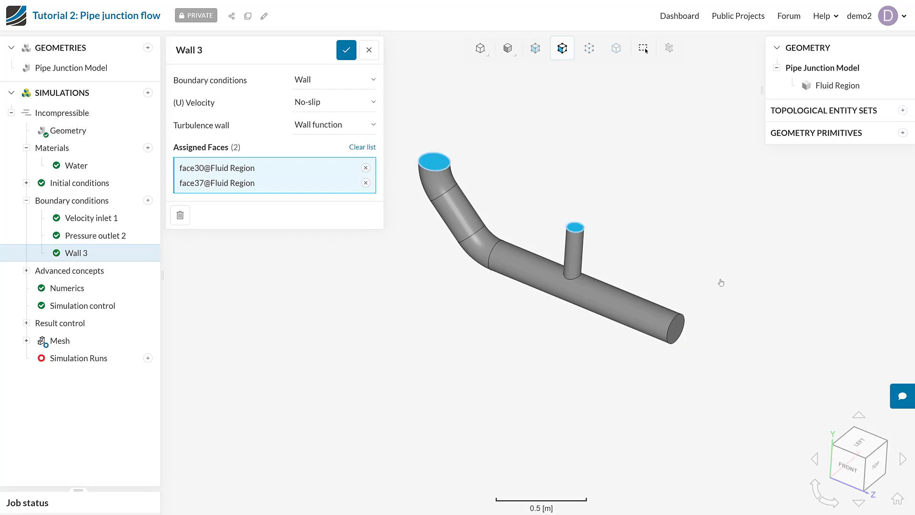
pyautogui.click(681, 326)
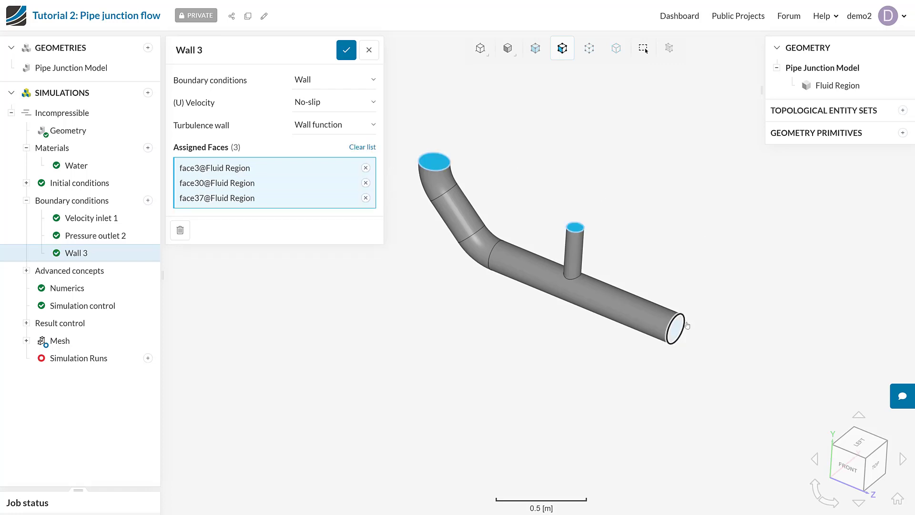
pyautogui.rightClick(551, 118)
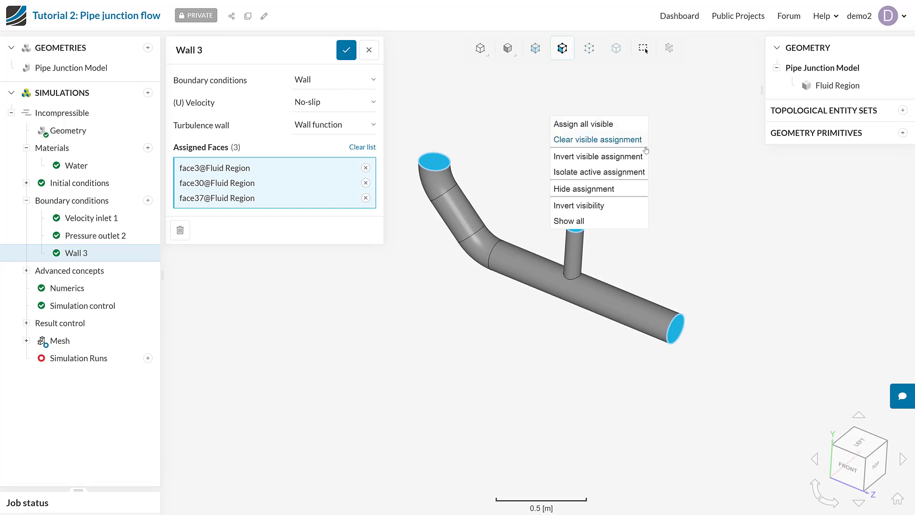
pyautogui.rightClick(516, 109)
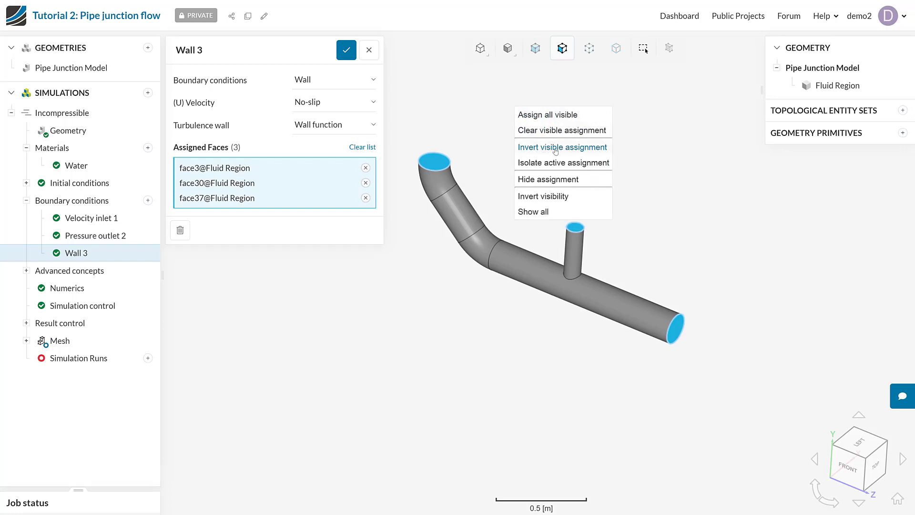
pyautogui.click(577, 149)
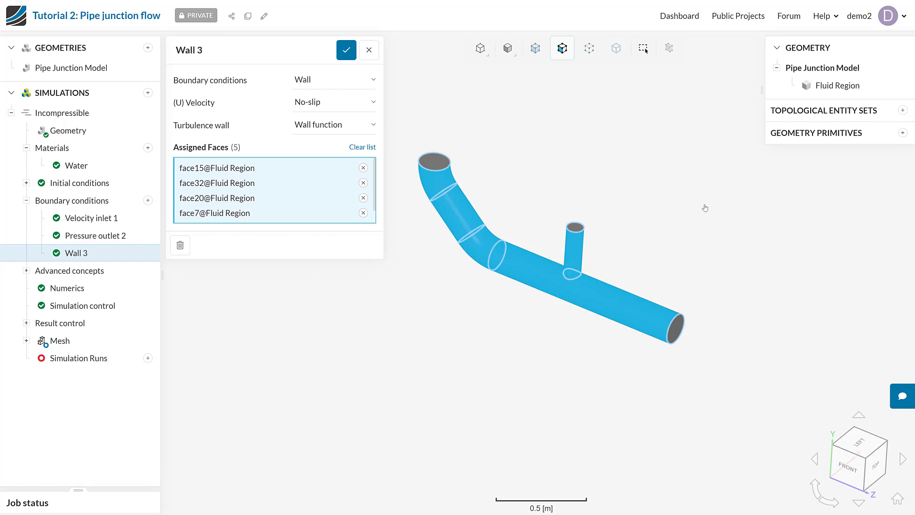